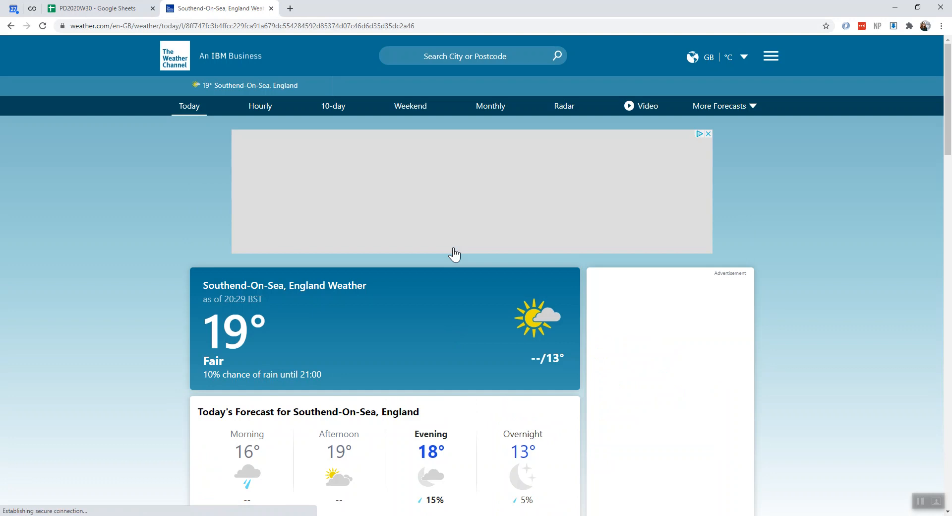
Step: Switch to the PD2020W30 spreadsheet and copy the IMPORTHTML formula from cell A2 of the Next 5 days sheet
{"action": "left_click", "coordinate": [334, 28]}
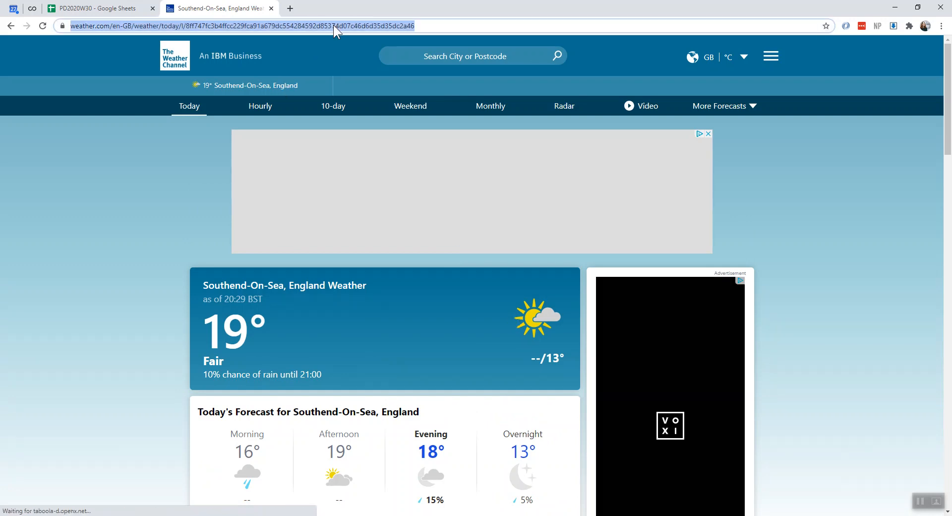
{"action": "left_click", "coordinate": [121, 10]}
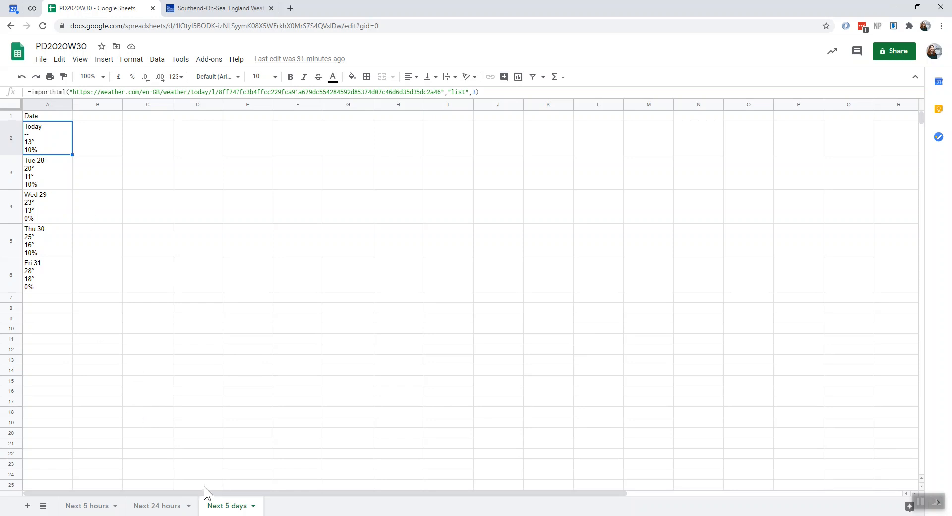
{"action": "left_click", "coordinate": [331, 93]}
{"action": "triple_click", "coordinate": [330, 92]}
{"action": "key", "text": "ctrl+c"}
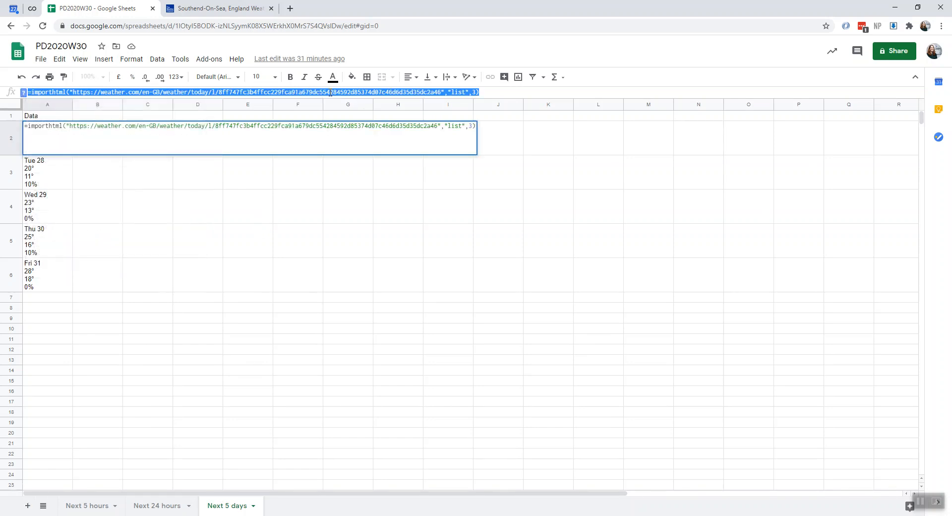
Step: Add a new sheet with the heading Data in A1 and paste the copied IMPORTHTML formula into A2
{"action": "left_click", "coordinate": [28, 506]}
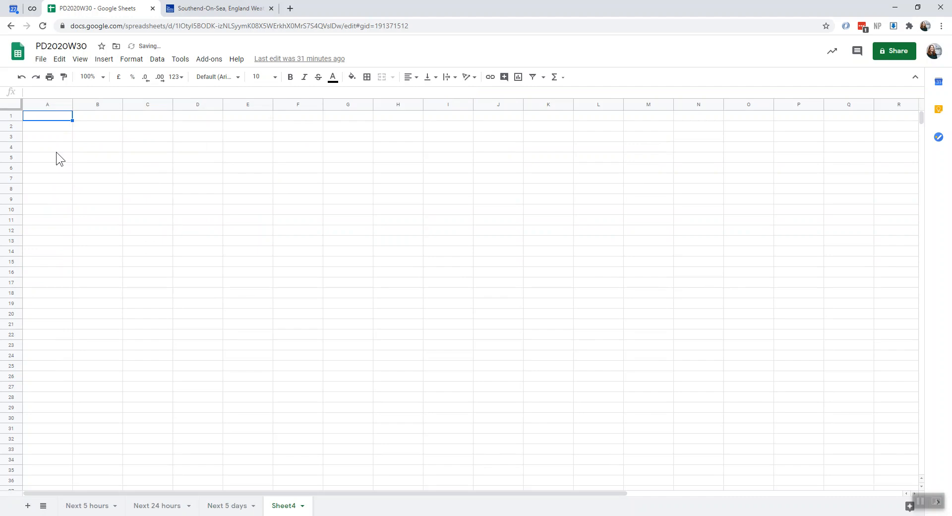
{"action": "type", "text": "Data"}
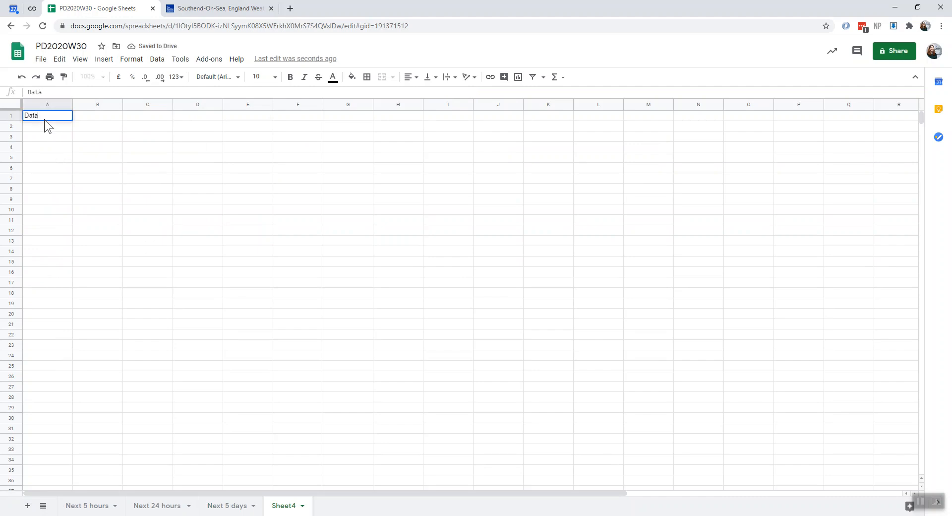
{"action": "key", "text": "Return"}
{"action": "left_click", "coordinate": [45, 124]}
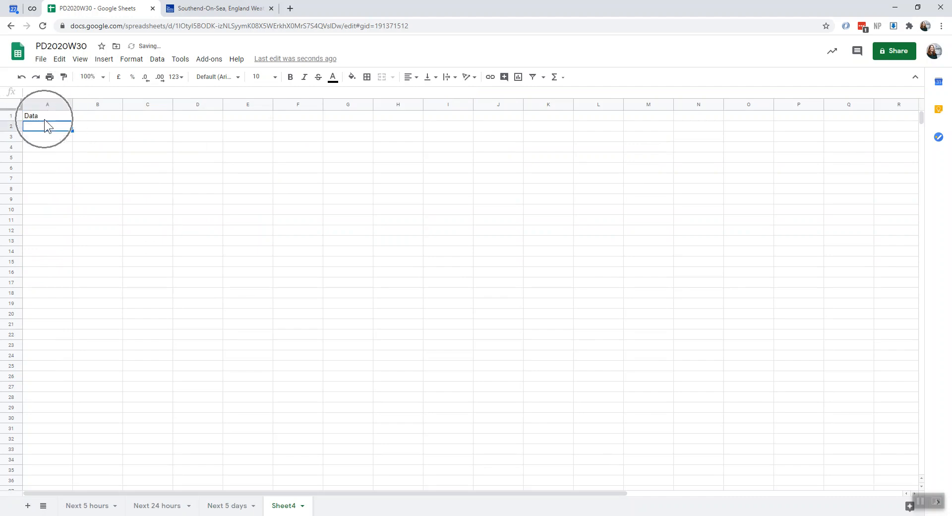
{"action": "key", "text": "ctrl+v"}
{"action": "key", "text": "F2"}
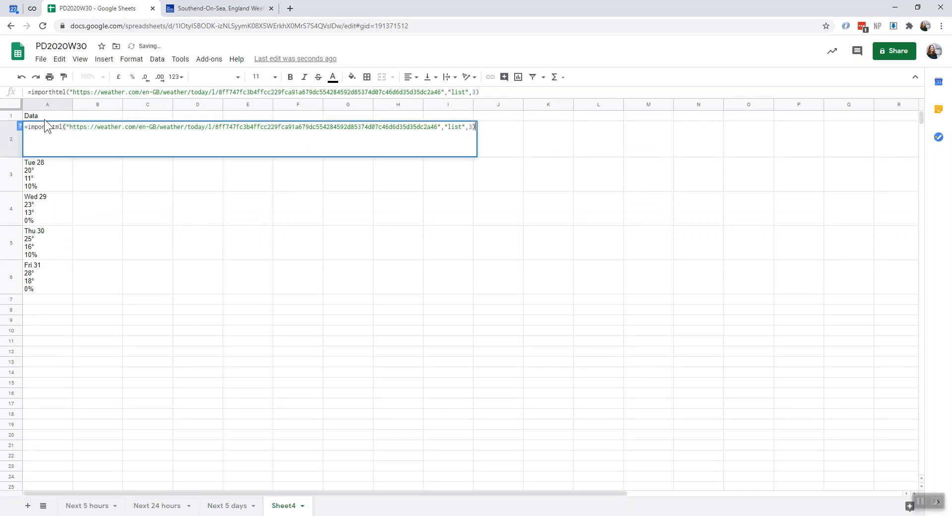
{"action": "key", "text": "Return"}
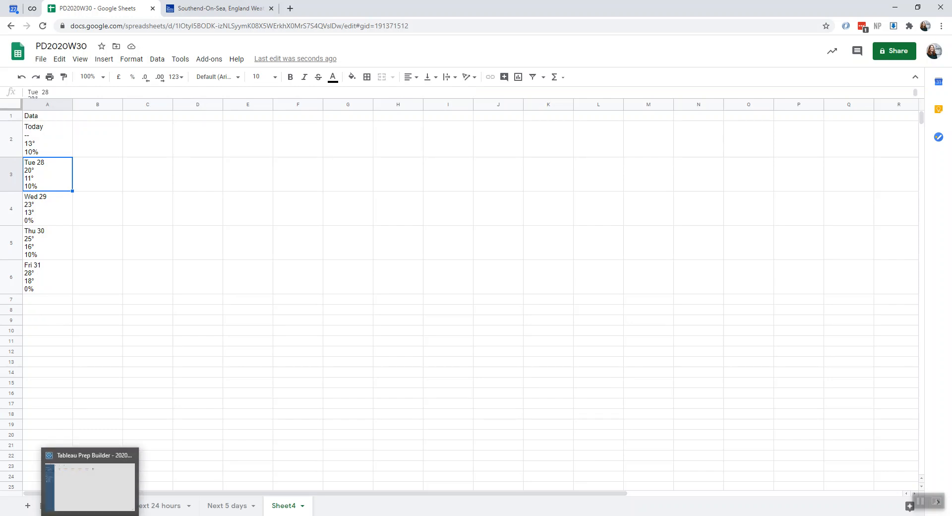
Step: In Tableau Prep Builder, add Next 24 hours as an input with a wildcard union of all sheets in PD2020W30 (2).xlsx, excluding File Paths
{"action": "left_click", "coordinate": [85, 515]}
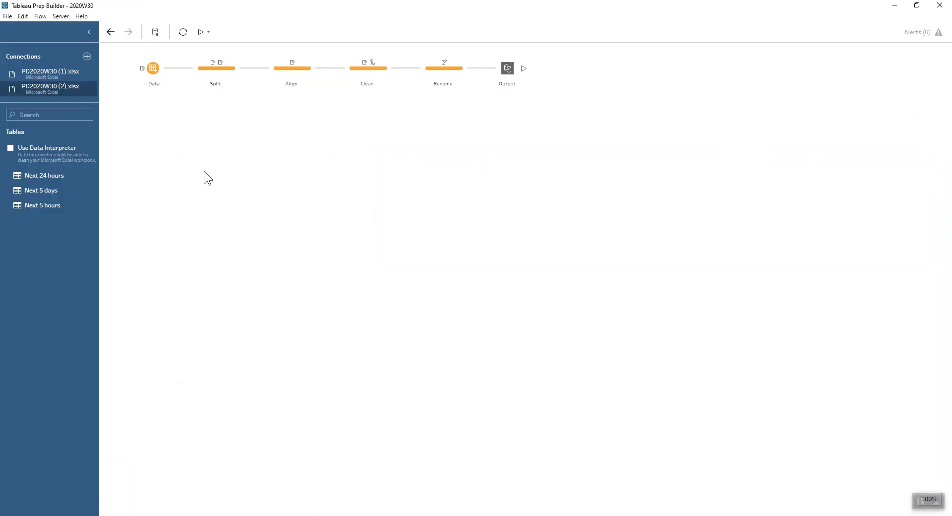
{"action": "left_click", "coordinate": [148, 65]}
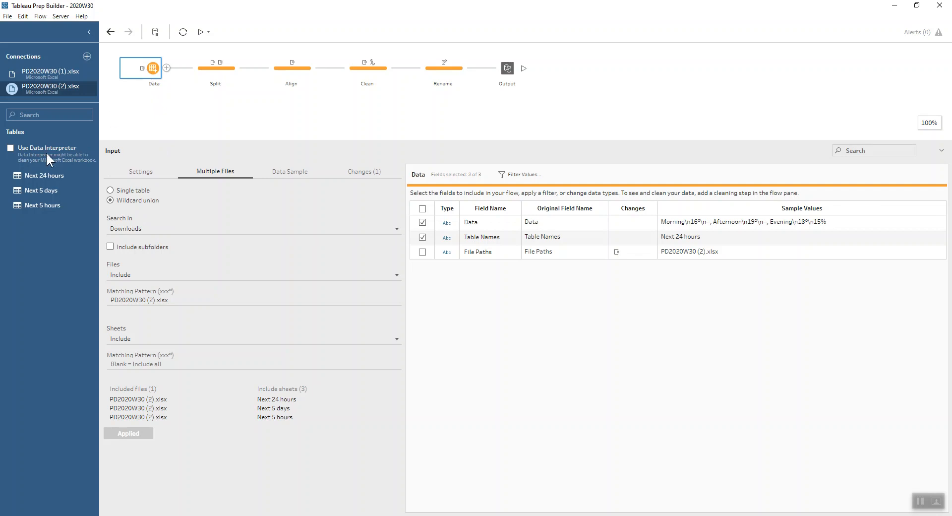
{"action": "left_click_drag", "start_coordinate": [42, 174], "coordinate": [119, 109]}
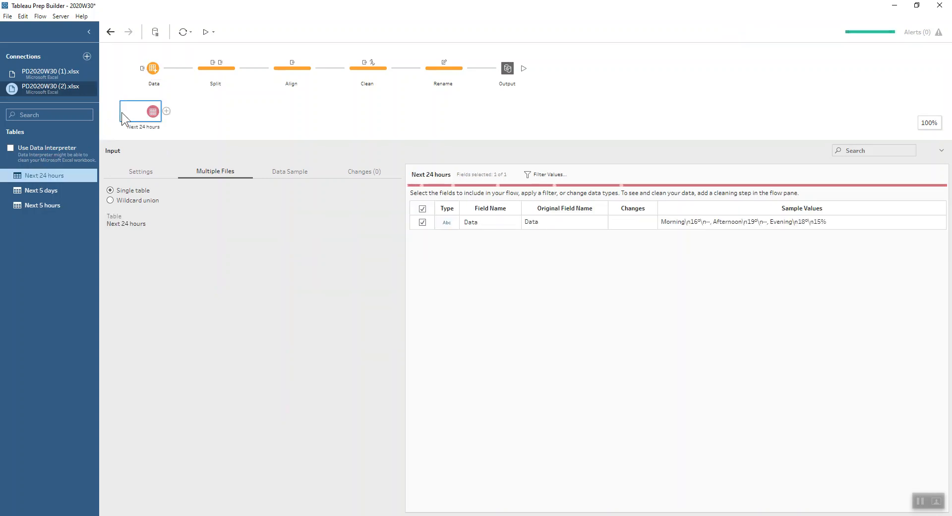
{"action": "left_click", "coordinate": [111, 200]}
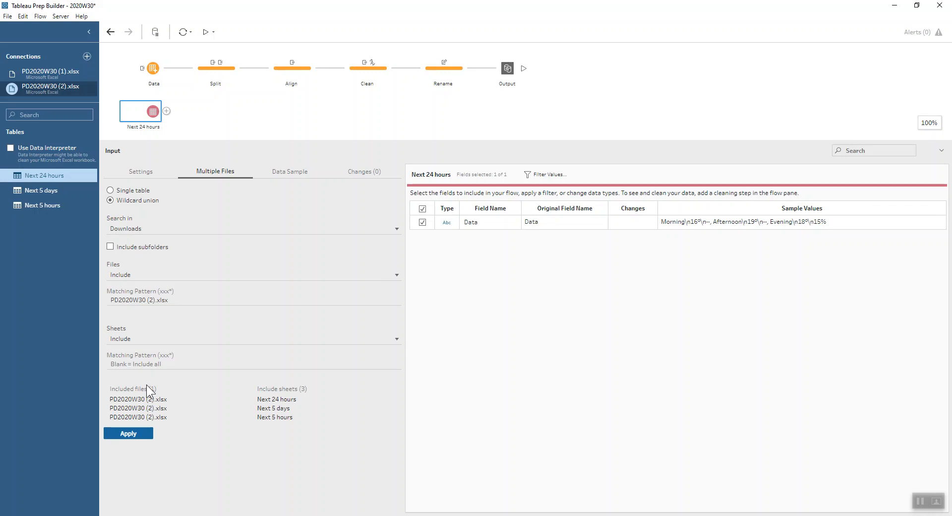
{"action": "left_click", "coordinate": [133, 432]}
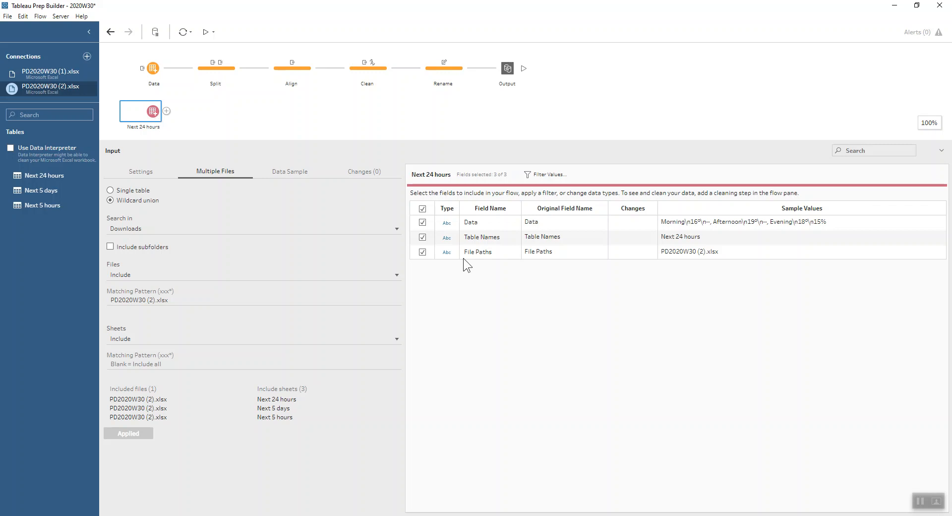
{"action": "left_click", "coordinate": [423, 252]}
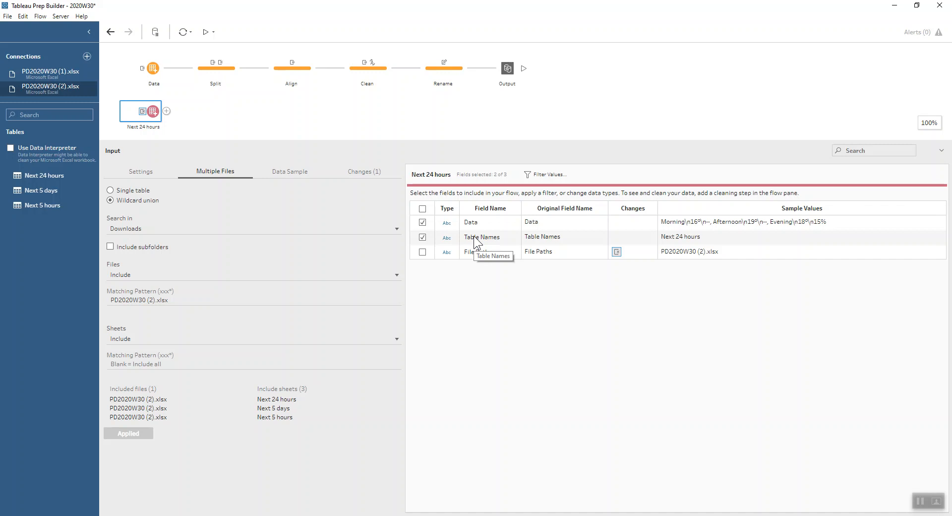
Step: Insert a clean step between the Data input and the Split step, and compare its rows with the spreadsheet
{"action": "left_click", "coordinate": [220, 83]}
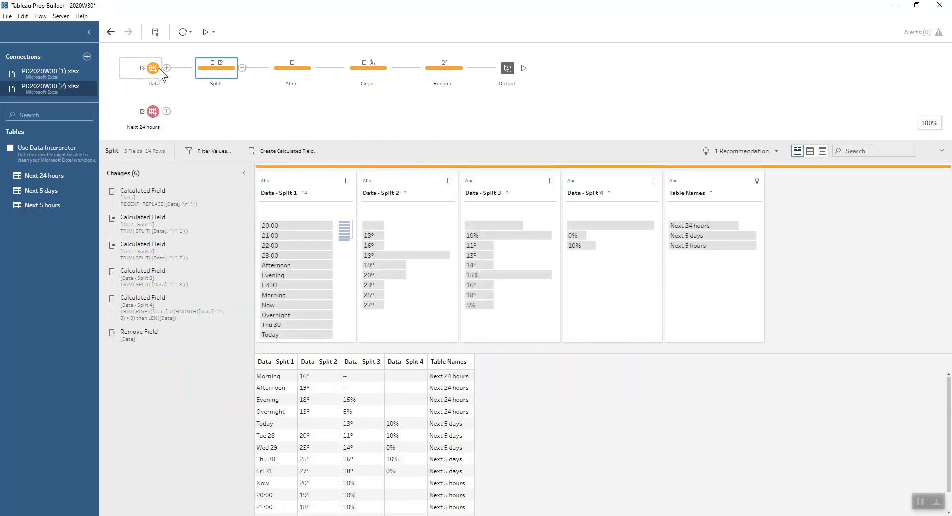
{"action": "left_click", "coordinate": [175, 68]}
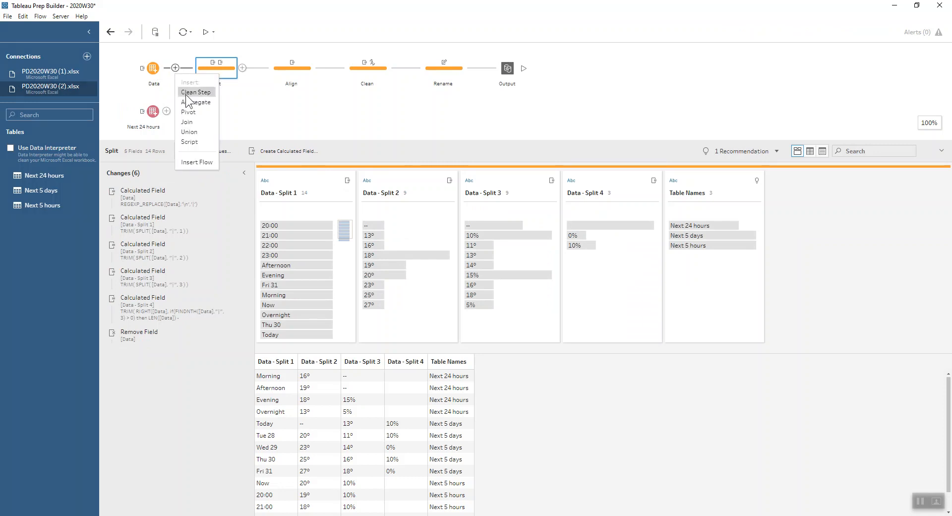
{"action": "left_click", "coordinate": [188, 92]}
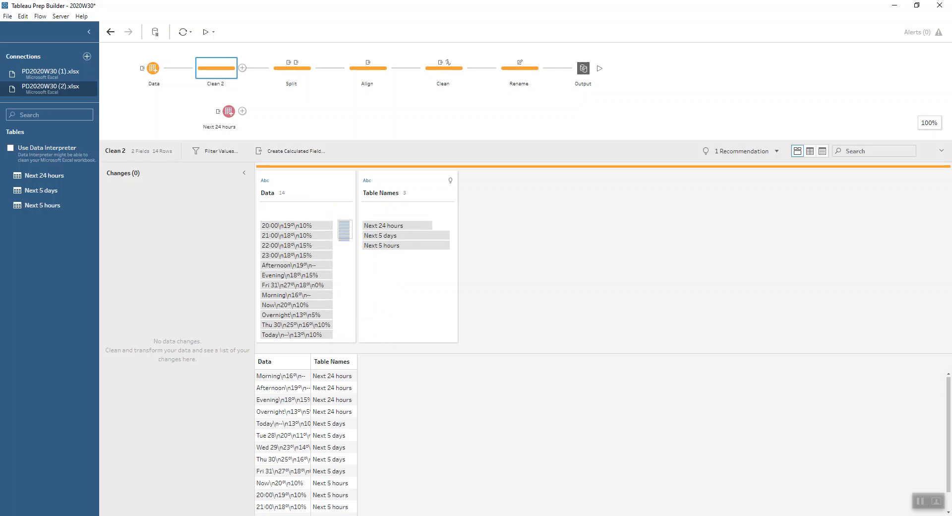
{"action": "key", "text": "alt+Tab"}
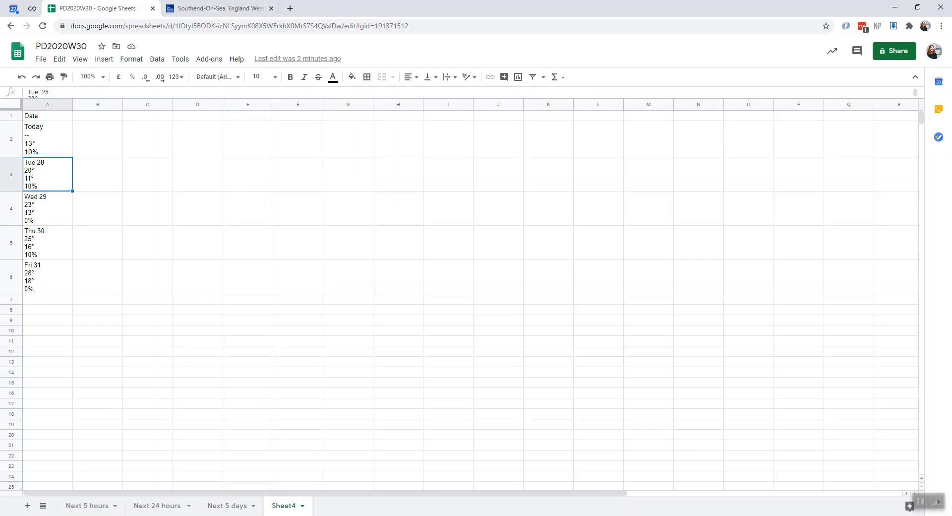
{"action": "key", "text": "alt+Tab"}
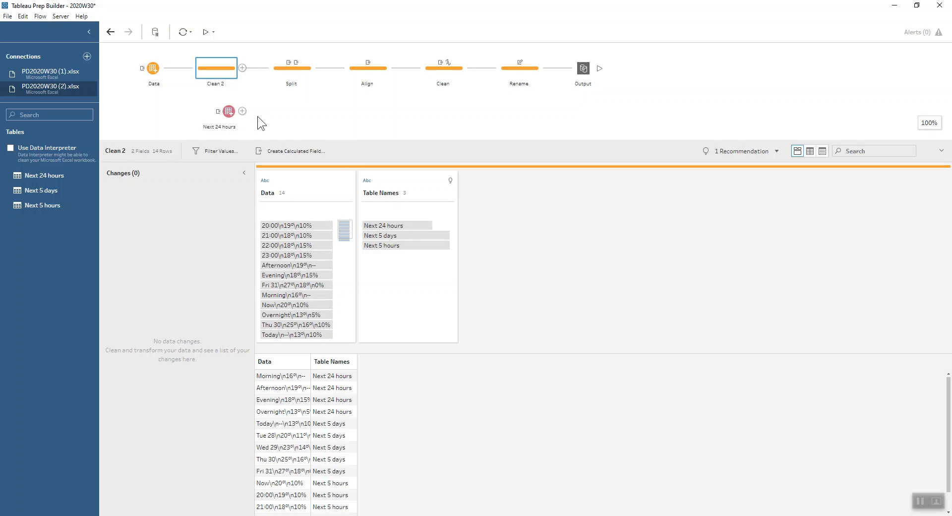
Step: Add a clean step after the Next 24 hours input
{"action": "left_click", "coordinate": [241, 111]}
{"action": "left_click", "coordinate": [252, 134]}
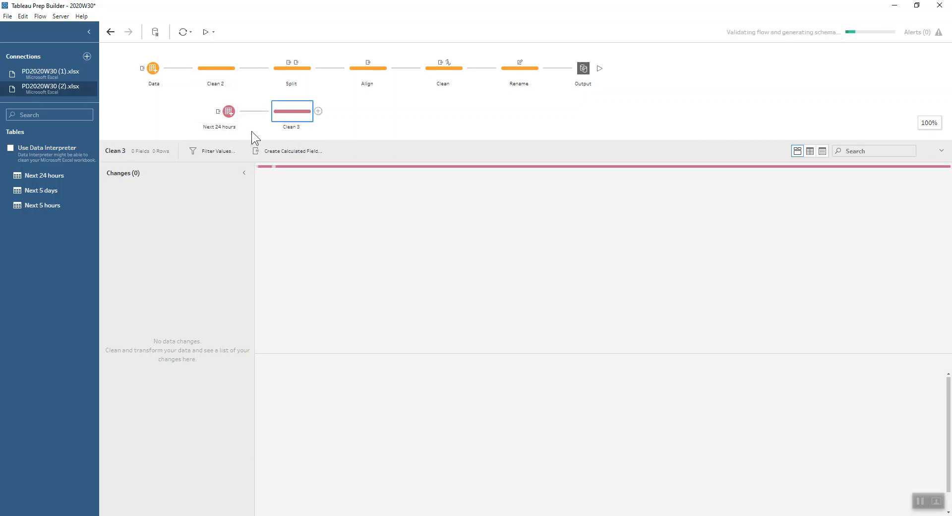
Step: Try to custom split the Data field on the separator \ into all fields
{"action": "left_click", "coordinate": [349, 201]}
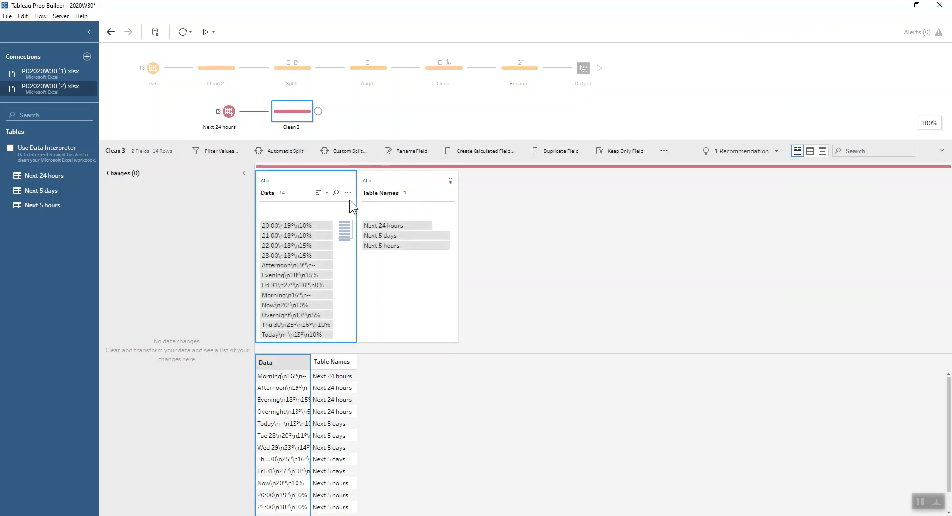
{"action": "left_click", "coordinate": [348, 194]}
{"action": "mouse_move", "coordinate": [391, 236]}
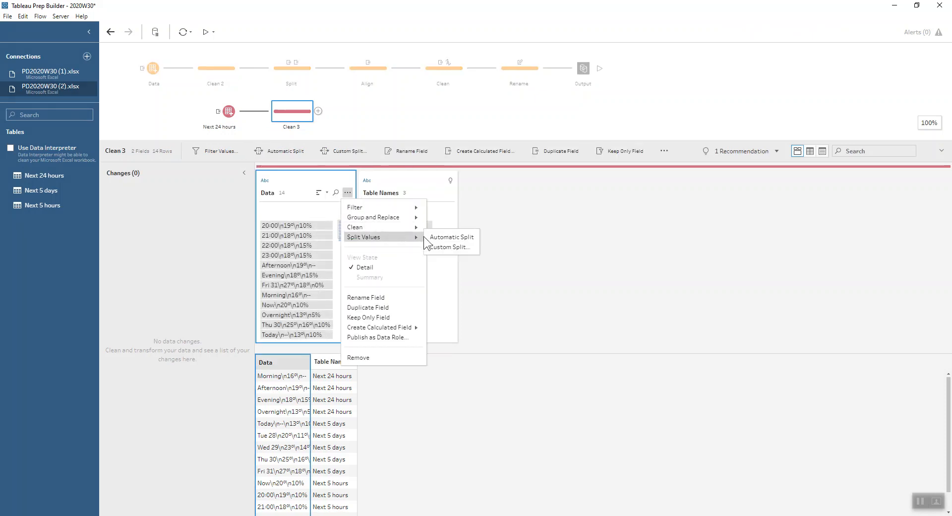
{"action": "left_click", "coordinate": [438, 246]}
{"action": "type", "text": "\\"}
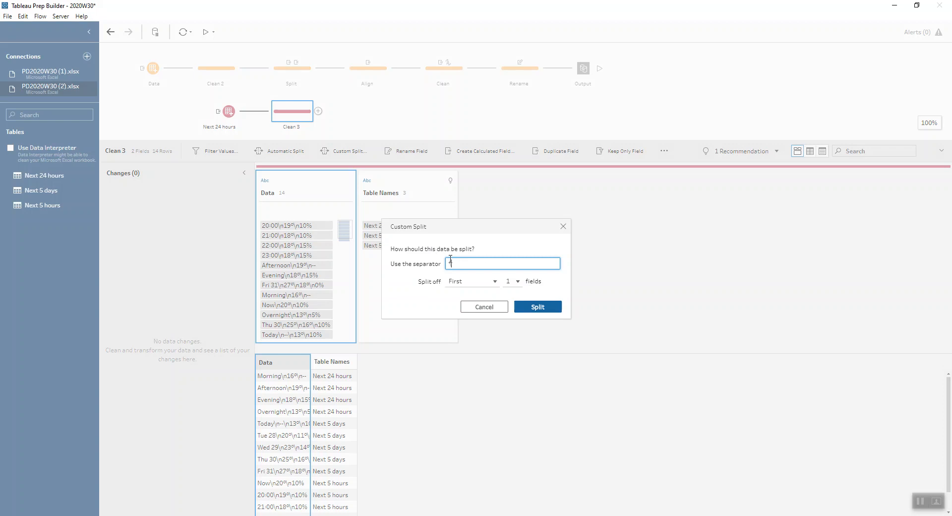
{"action": "left_click", "coordinate": [451, 281]}
{"action": "left_click", "coordinate": [461, 314]}
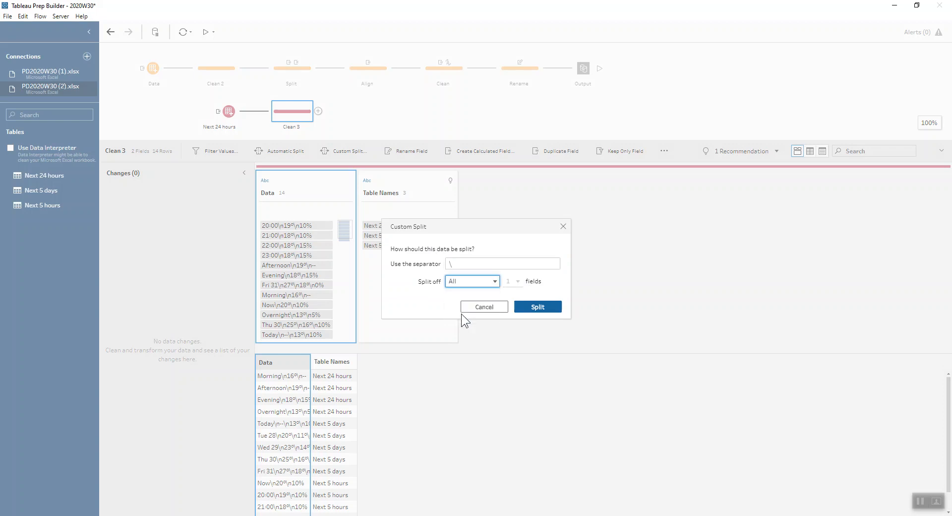
{"action": "left_click", "coordinate": [534, 307]}
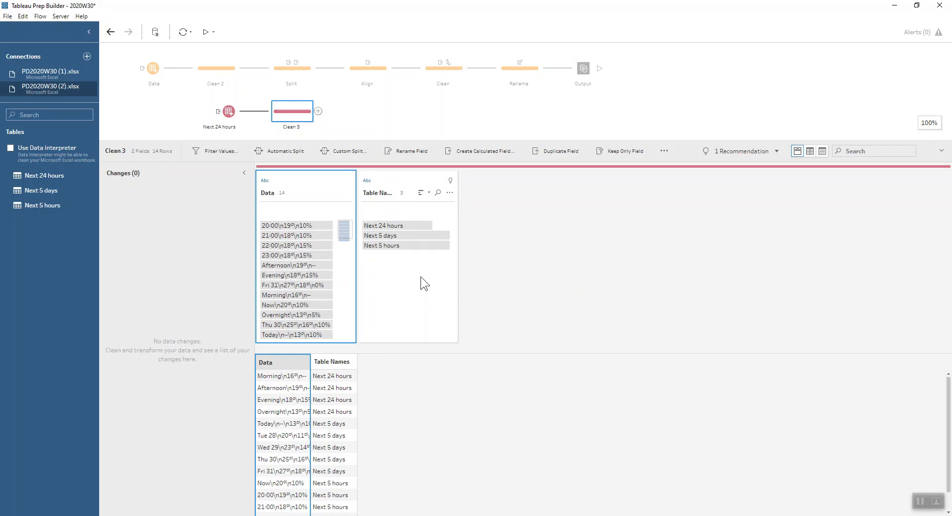
Step: Create the calculated field Calculation1 with the formula REPLACE([Data],"\n","|") in the new clean step
{"action": "left_click", "coordinate": [511, 157]}
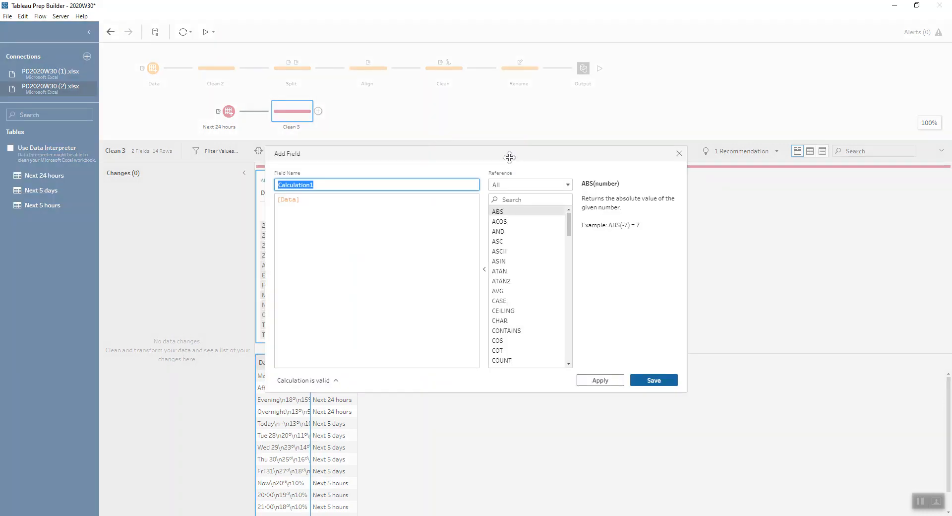
{"action": "left_click", "coordinate": [283, 201]}
{"action": "type", "text": "repl"}
{"action": "key", "text": "Return"}
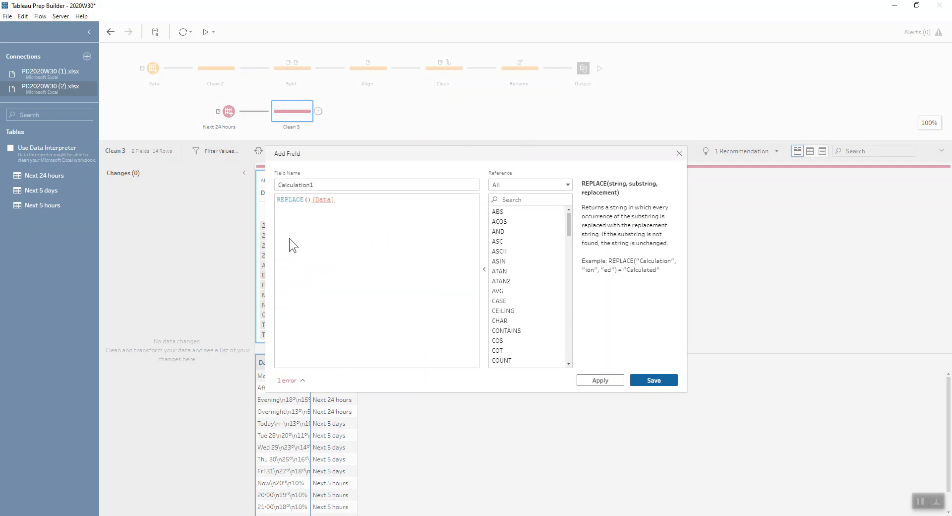
{"action": "key", "text": "Delete"}
{"action": "type", "text": ",\"\\n\",\"|\")"}
{"action": "left_click", "coordinate": [663, 378]}
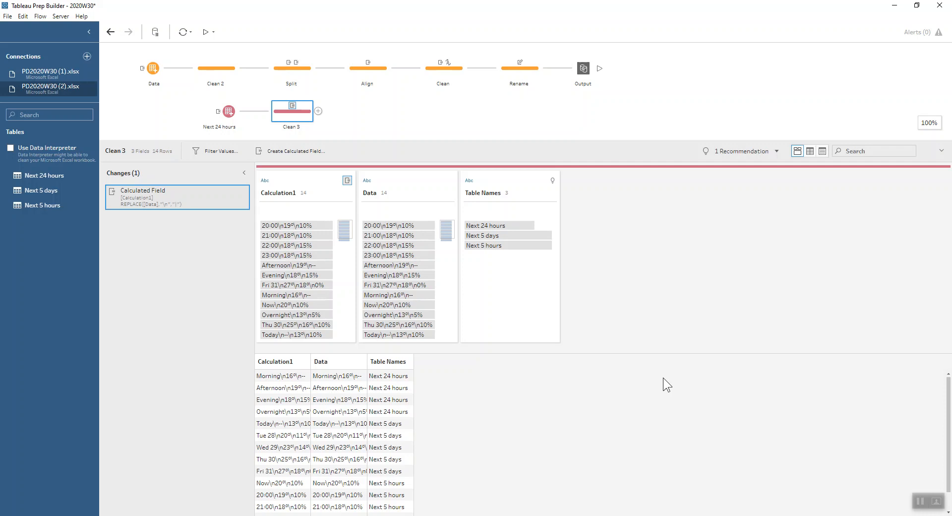
Step: Open the first calculated field in the Split step and review its REGEXP_REPLACE formula without changing it
{"action": "left_click", "coordinate": [290, 74]}
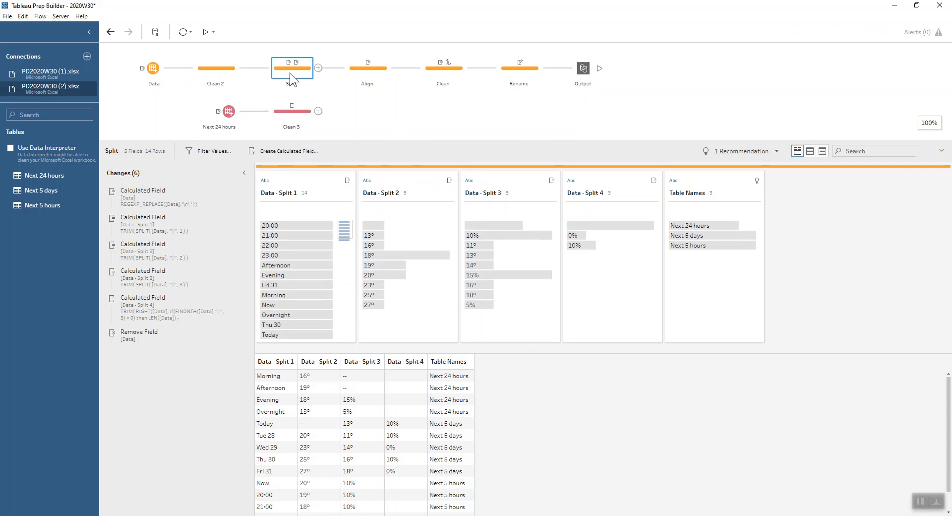
{"action": "double_click", "coordinate": [138, 187]}
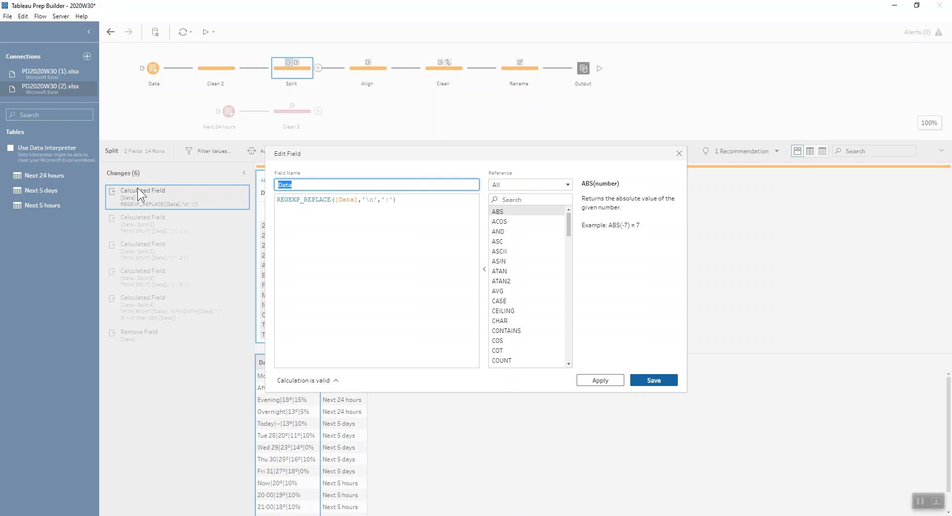
{"action": "left_click", "coordinate": [674, 154]}
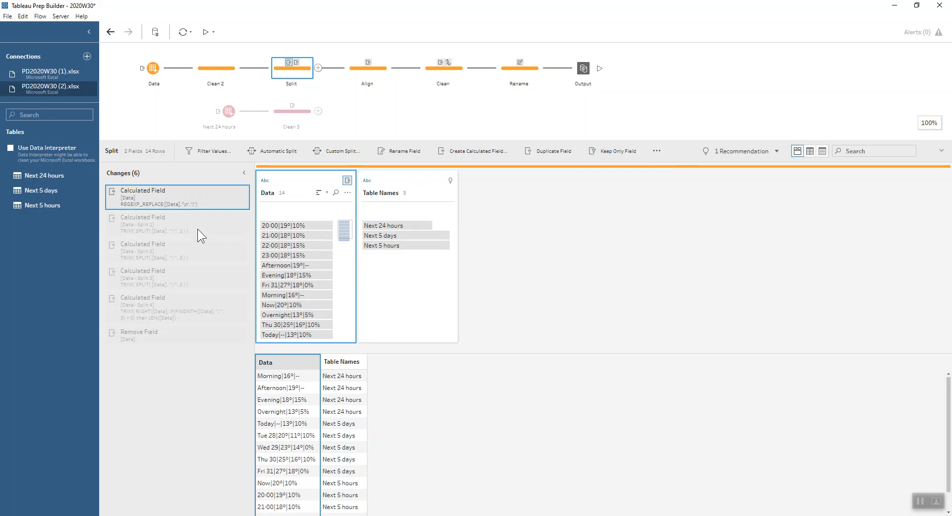
{"action": "left_click", "coordinate": [347, 193]}
{"action": "mouse_move", "coordinate": [400, 236]}
{"action": "left_click", "coordinate": [441, 247]}
{"action": "left_click", "coordinate": [447, 261]}
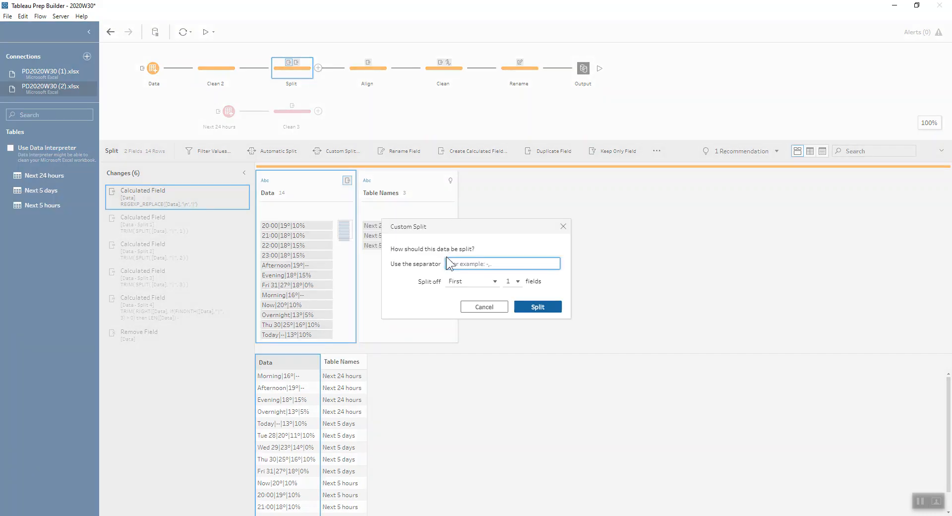
{"action": "left_click", "coordinate": [458, 282]}
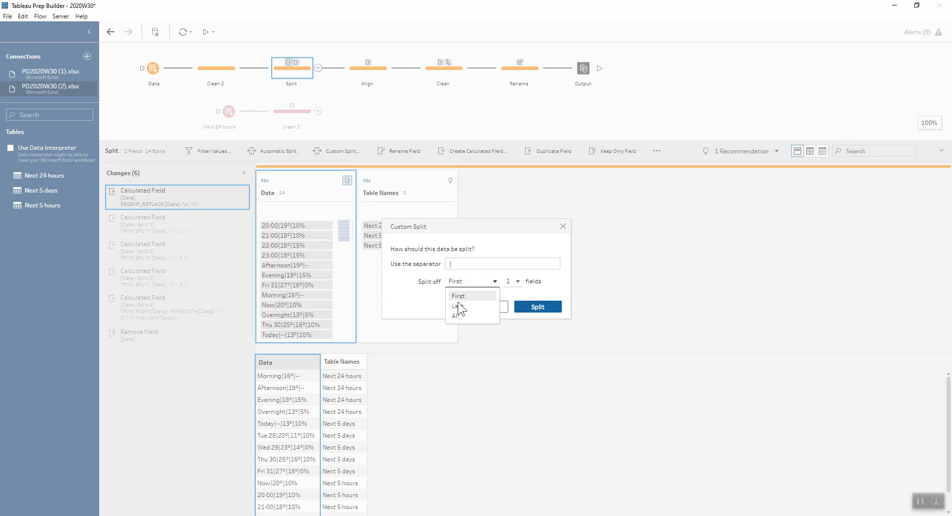
{"action": "left_click", "coordinate": [553, 285]}
{"action": "left_click", "coordinate": [489, 307]}
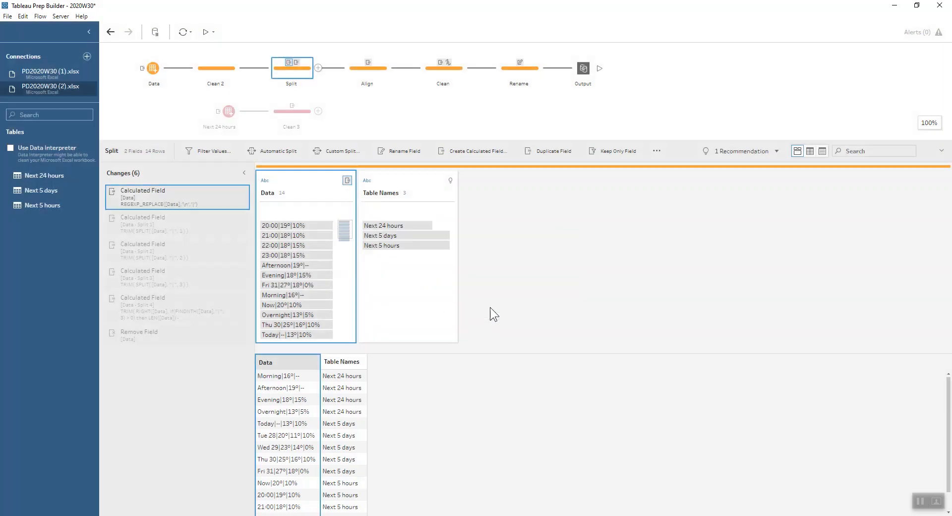
{"action": "left_click", "coordinate": [194, 338]}
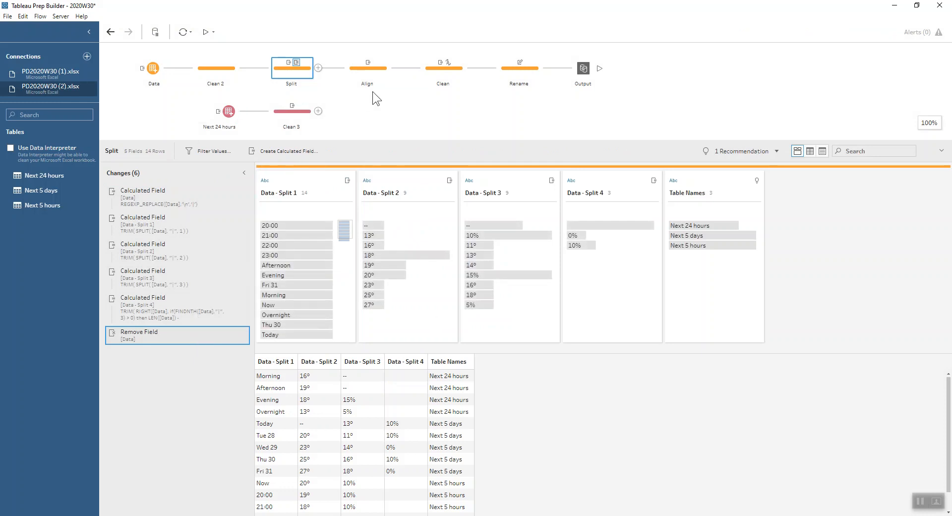
Step: Compare the Split step's field values with those in the Align step to examine how the columns are aligned
{"action": "left_click", "coordinate": [353, 70]}
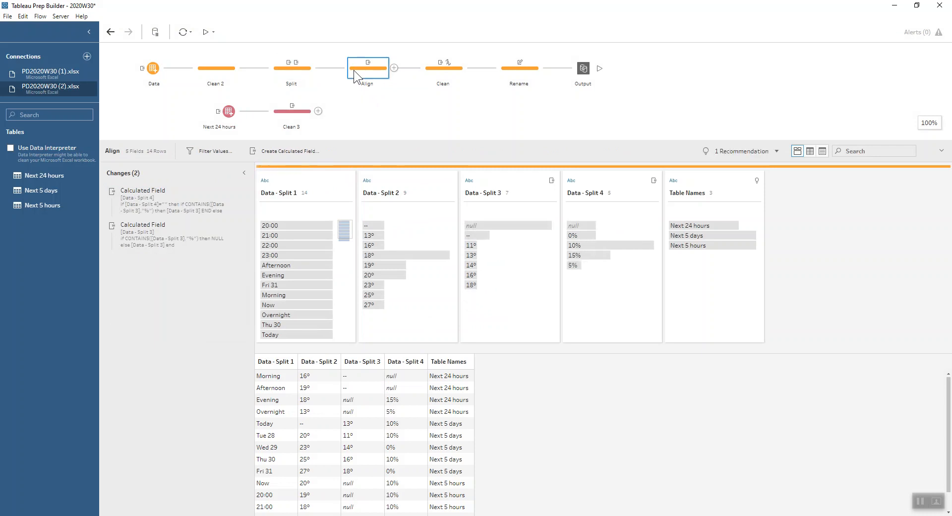
{"action": "left_click", "coordinate": [305, 72]}
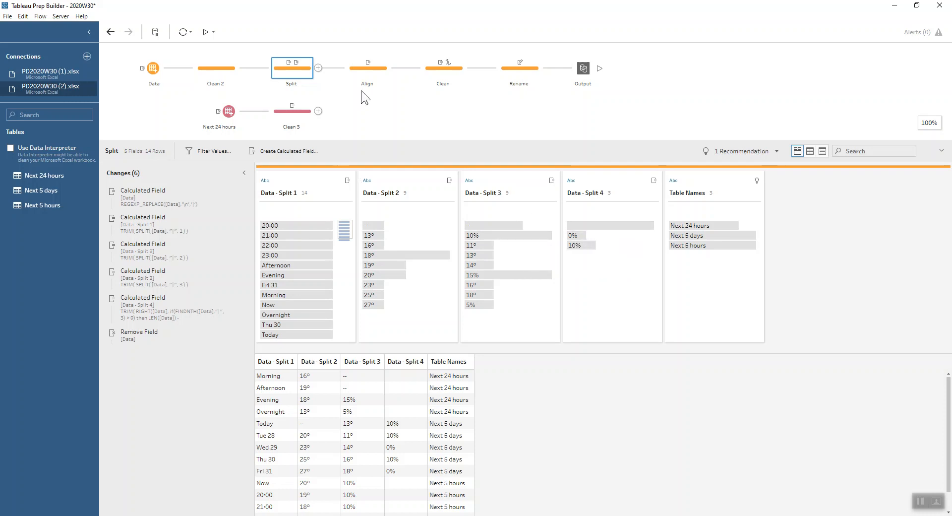
{"action": "left_click", "coordinate": [367, 70]}
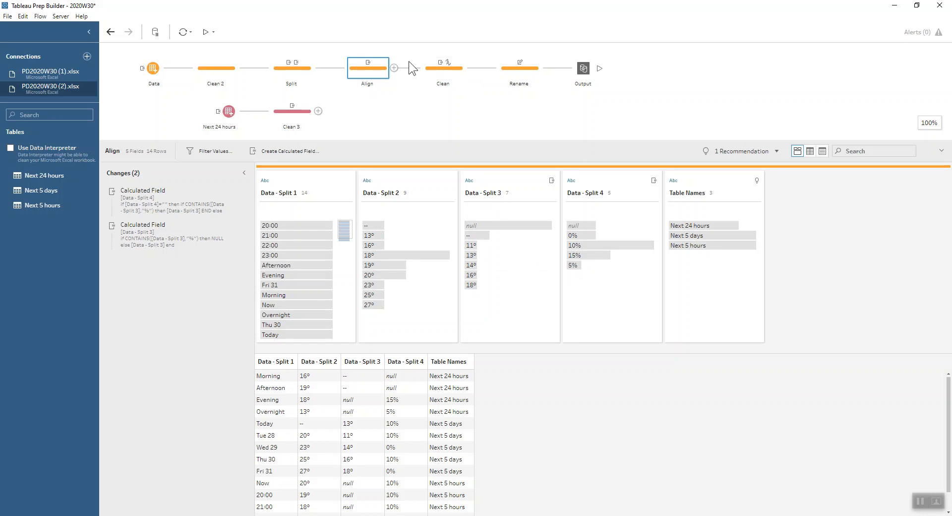
Step: Add a clean step branching from Align and remove punctuation from the Data - Split 2 field
{"action": "left_click", "coordinate": [394, 68]}
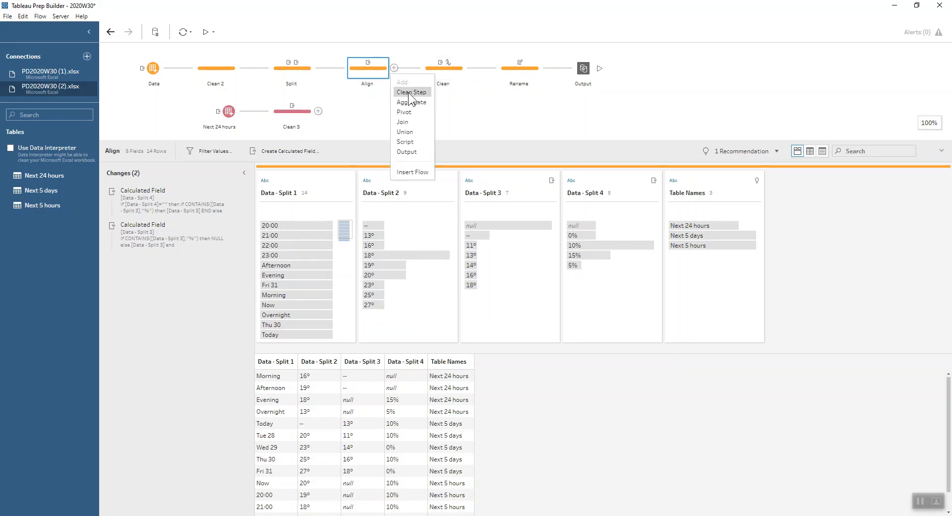
{"action": "left_click", "coordinate": [410, 92]}
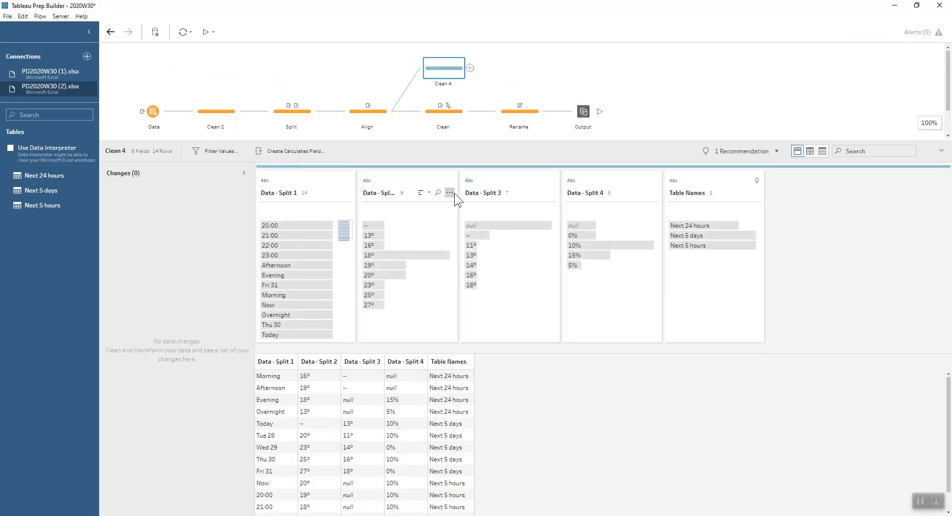
{"action": "left_click", "coordinate": [449, 193]}
{"action": "mouse_move", "coordinate": [469, 219]}
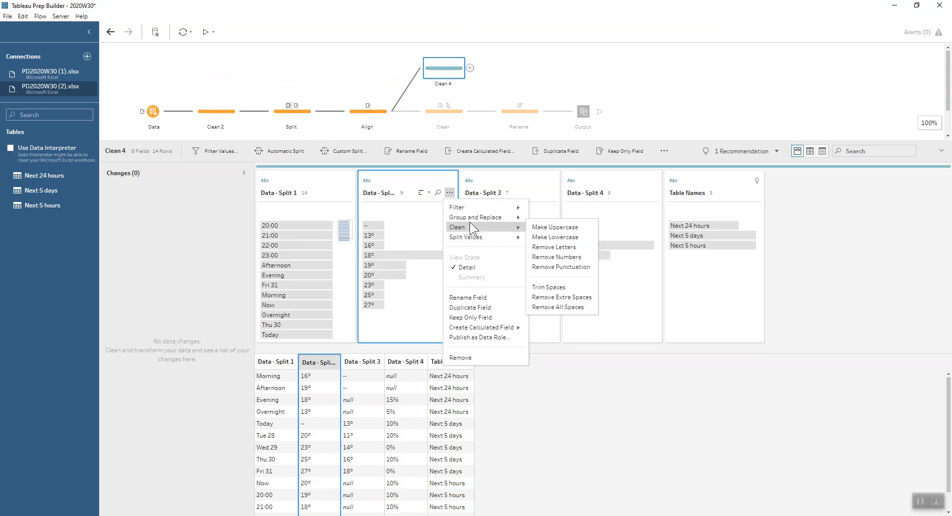
{"action": "mouse_move", "coordinate": [510, 228]}
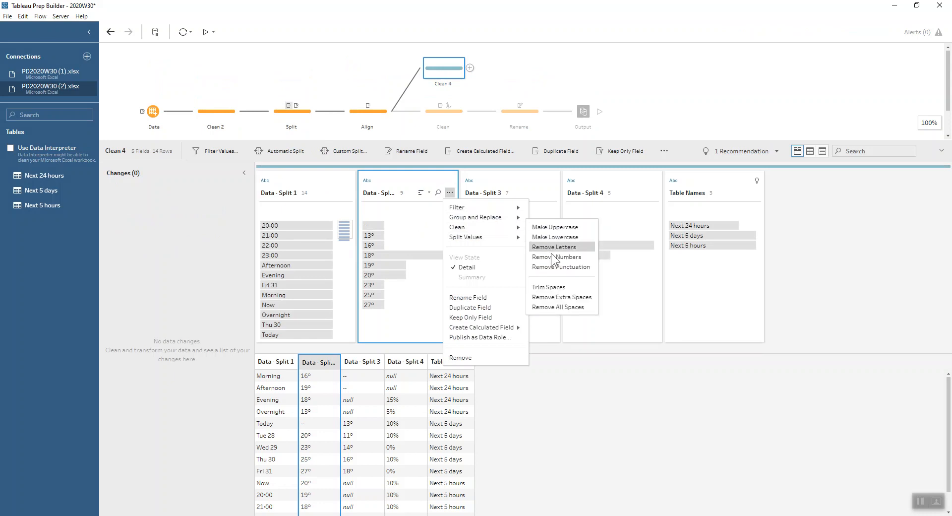
{"action": "left_click", "coordinate": [553, 266]}
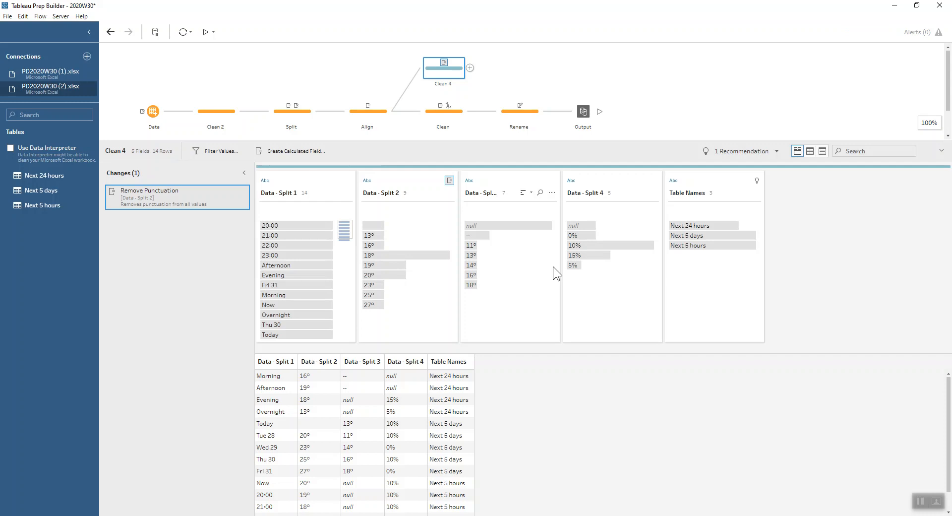
Step: Remove letters from the Data - Split 2 field in the new clean step
{"action": "left_click", "coordinate": [450, 192]}
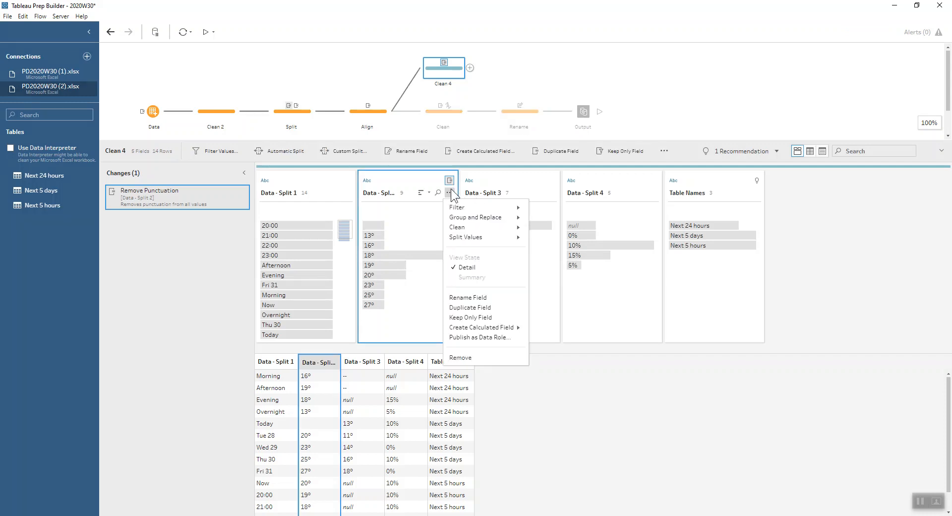
{"action": "mouse_move", "coordinate": [472, 226]}
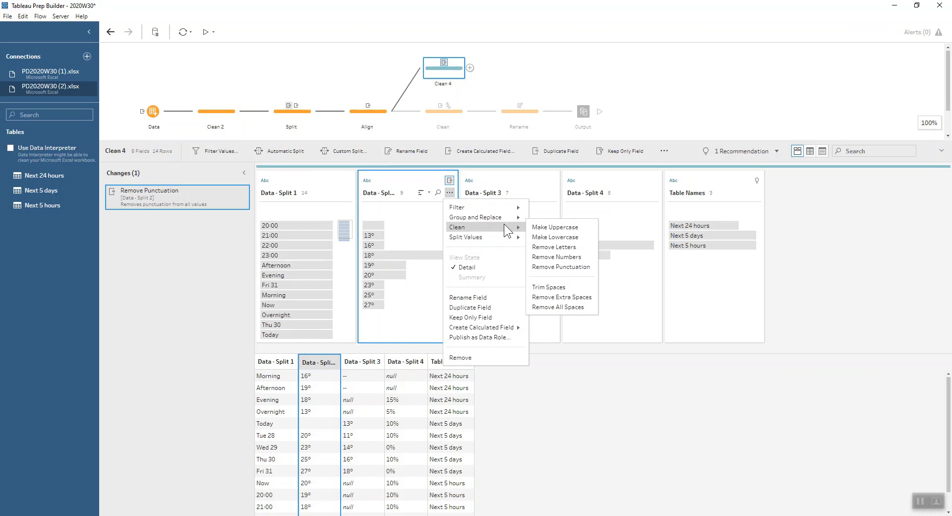
{"action": "left_click", "coordinate": [571, 246]}
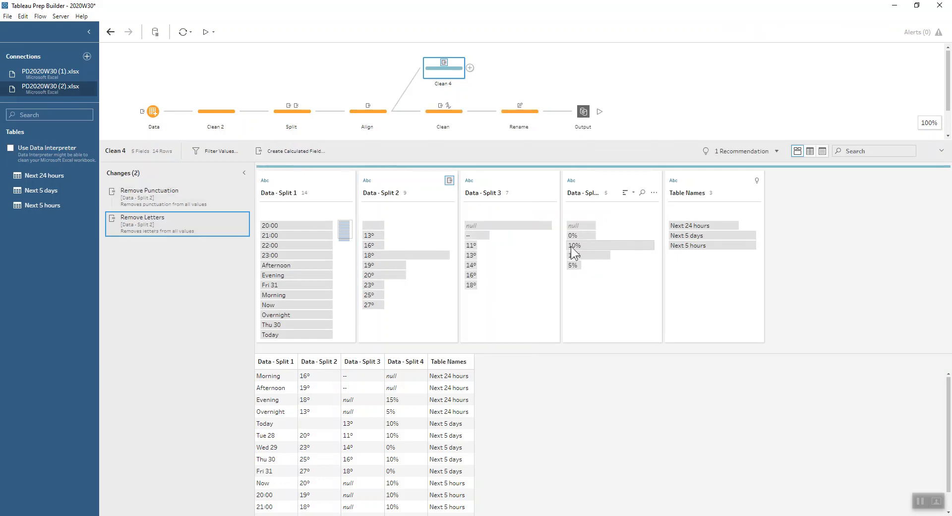
Step: Review the Clean step's REGEXP_EXTRACT formula for Data - Split 2 and its type change on Data - Split 4
{"action": "left_click", "coordinate": [427, 109]}
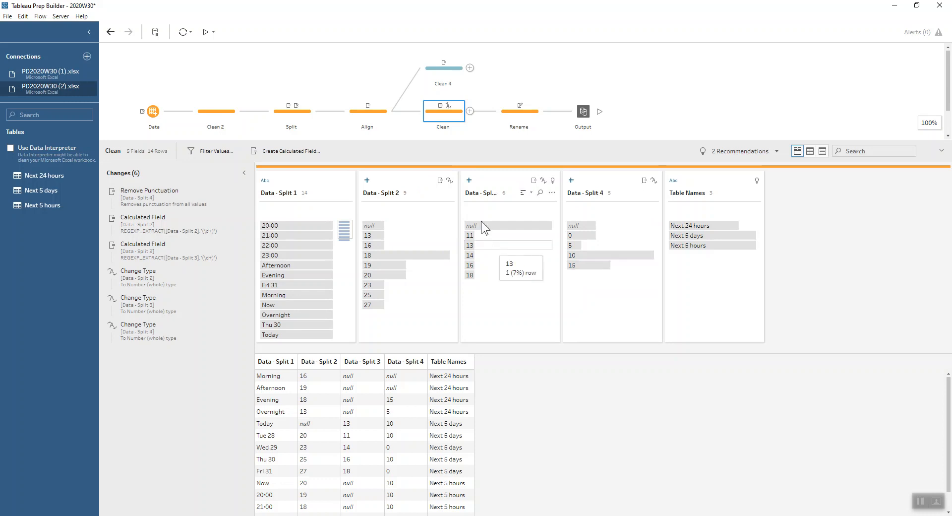
{"action": "double_click", "coordinate": [173, 227]}
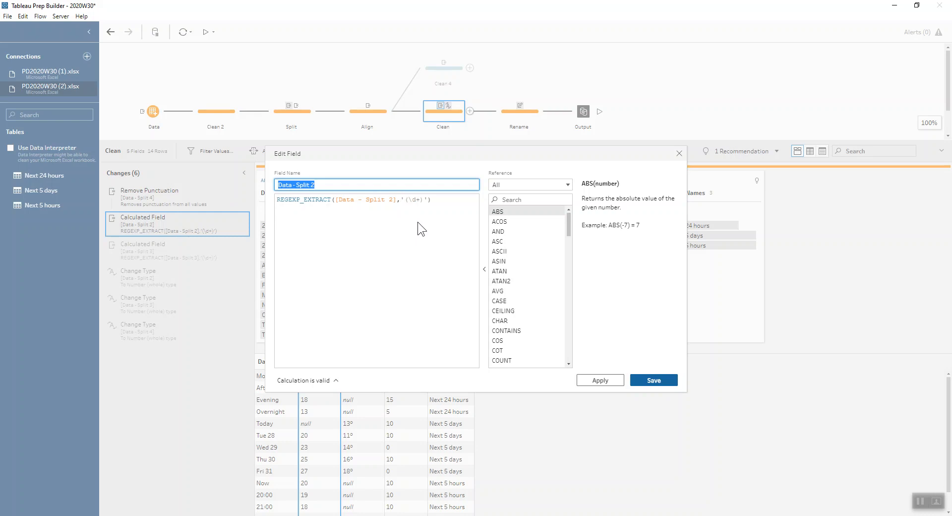
{"action": "left_click", "coordinate": [679, 153]}
{"action": "left_click", "coordinate": [154, 328]}
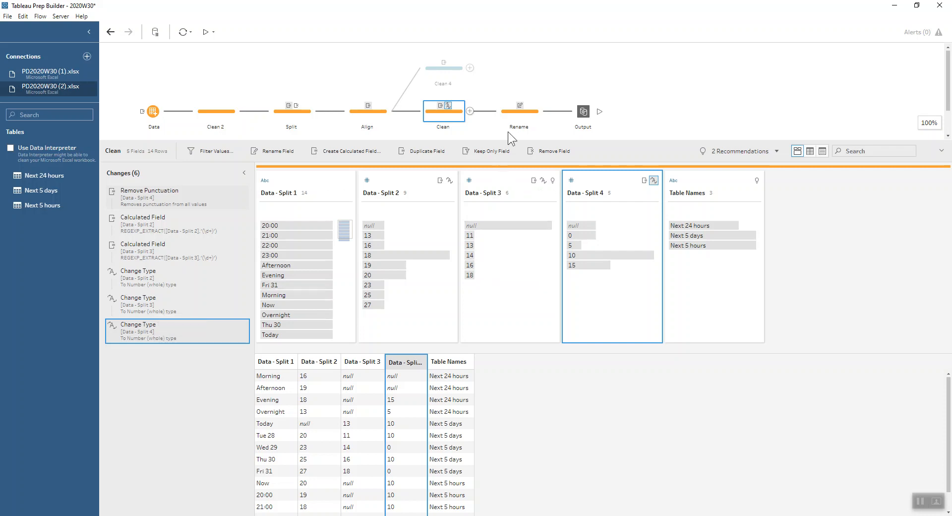
Step: Rename the Table Names field to Forecast in the Rename step
{"action": "left_click", "coordinate": [514, 110]}
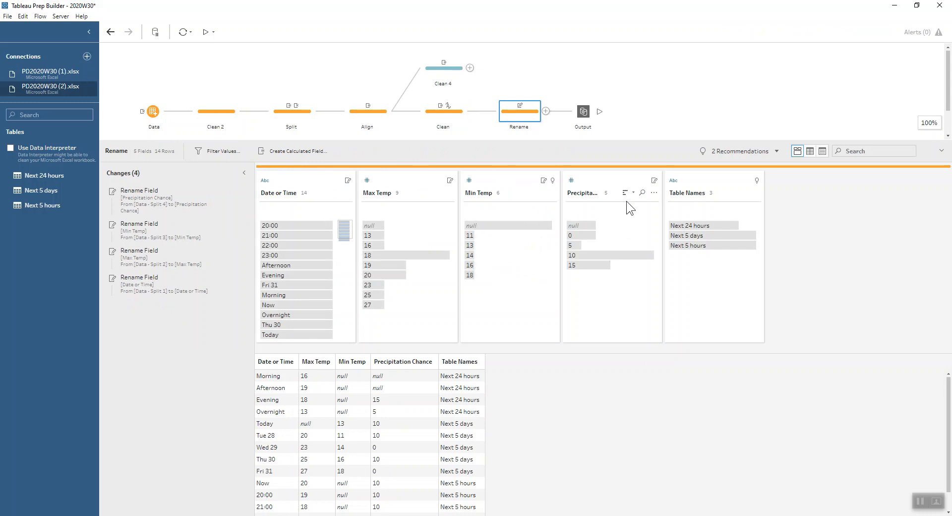
{"action": "double_click", "coordinate": [678, 194]}
{"action": "type", "text": "For"}
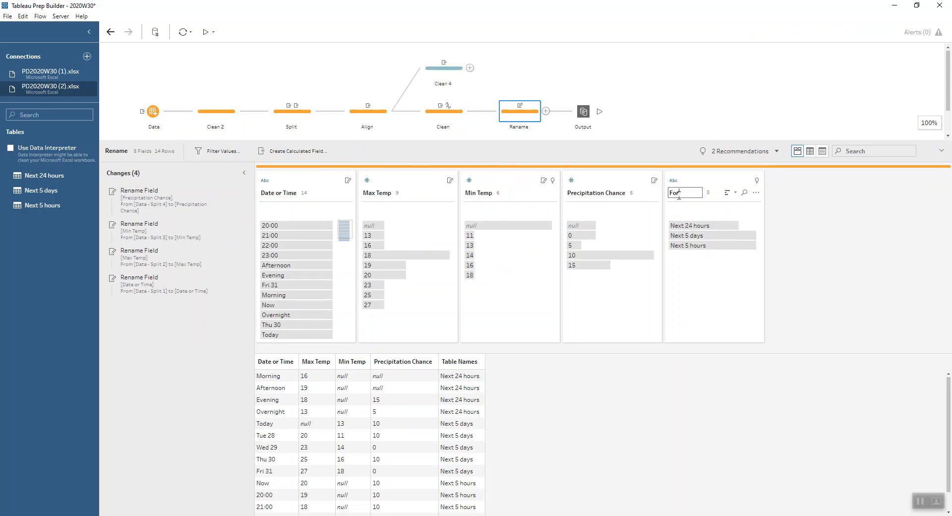
{"action": "type", "text": "ecast"}
{"action": "key", "text": "Return"}
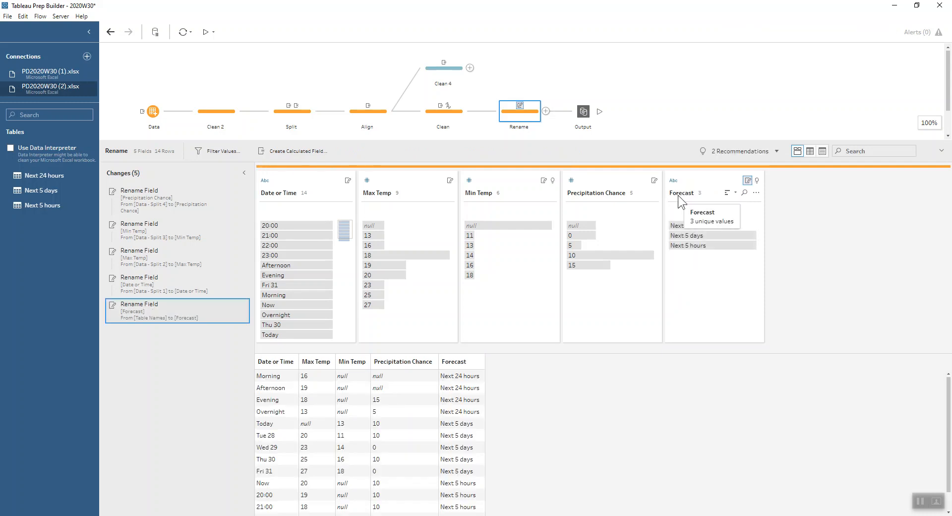